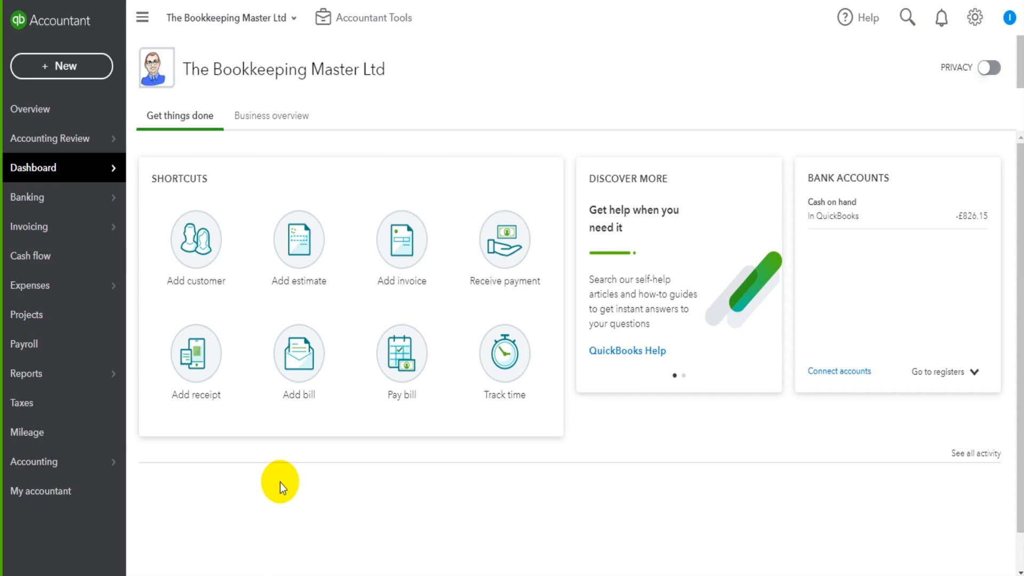
Step: Go to the Chart of Accounts and start a new account
{"action": "mouse_move", "coordinate": [73, 464]}
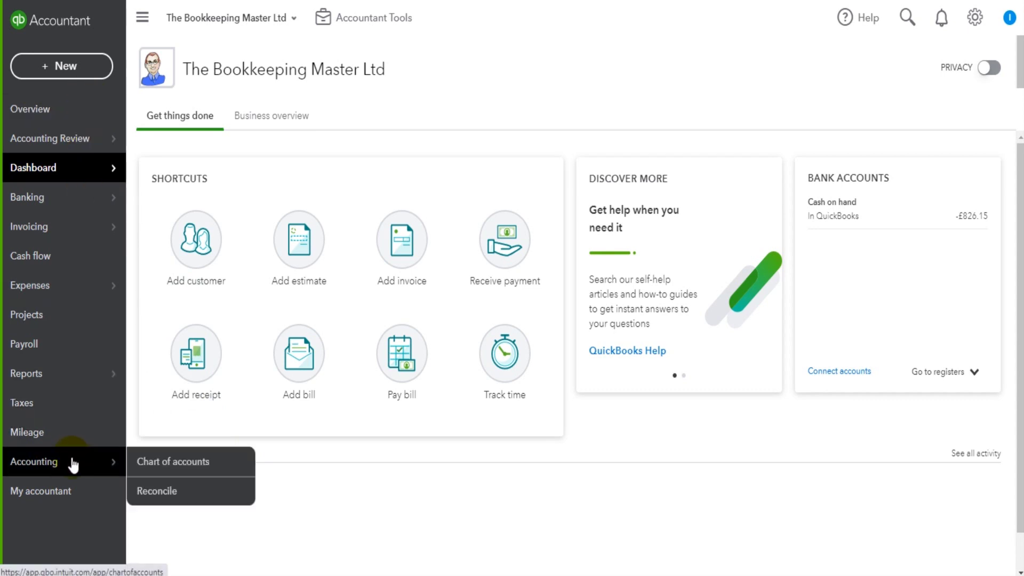
{"action": "left_click", "coordinate": [163, 461]}
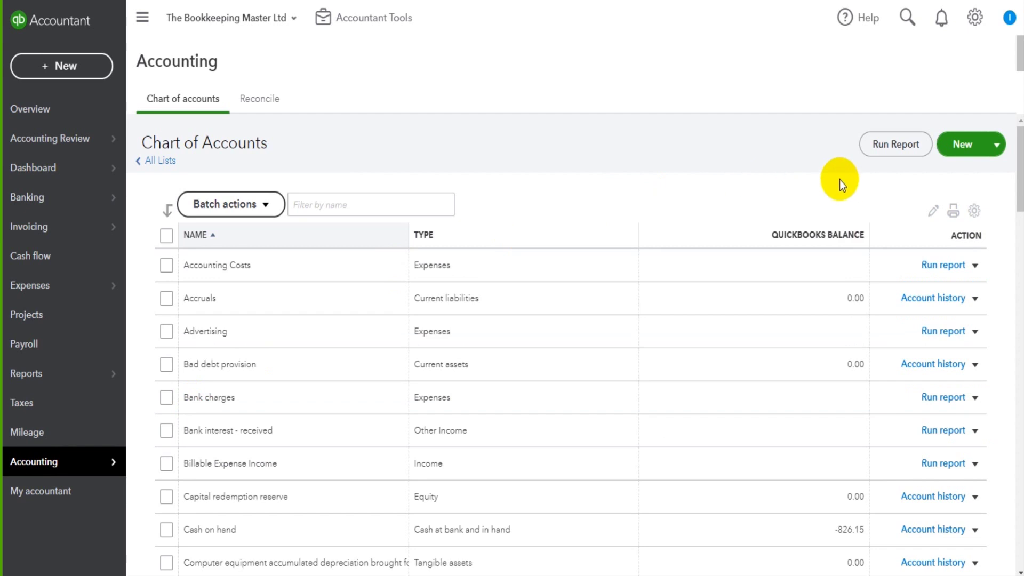
{"action": "left_click", "coordinate": [959, 153]}
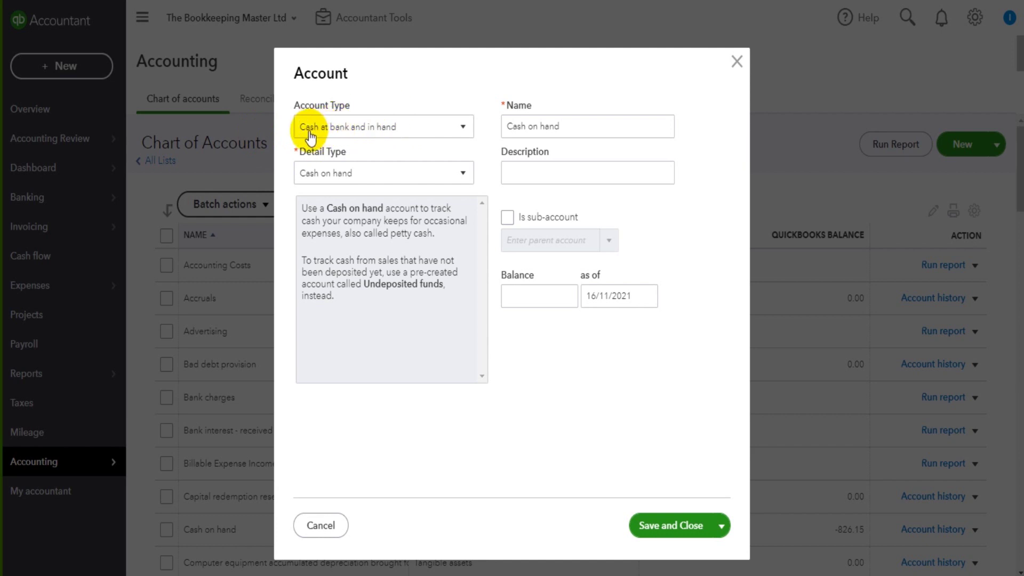
Step: Set the detail type to Current, name it Barclay's Business Account, and add its account number as the description
{"action": "left_click", "coordinate": [358, 170]}
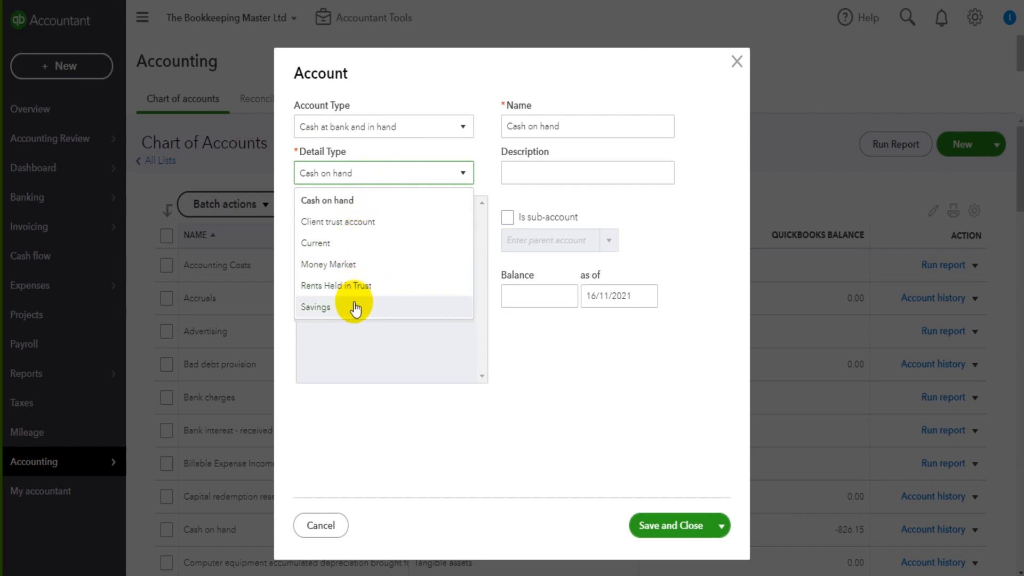
{"action": "left_click", "coordinate": [345, 248]}
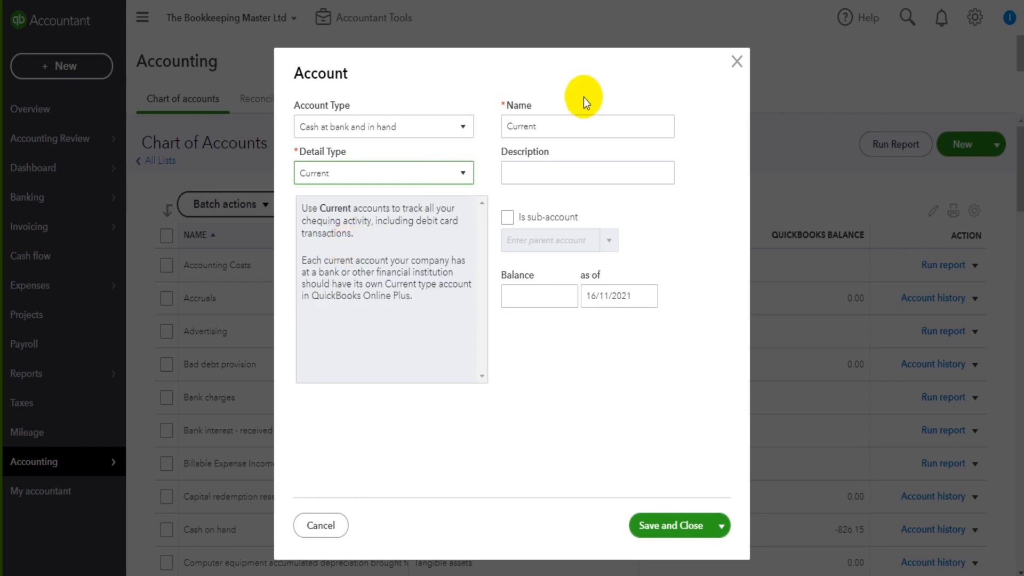
{"action": "left_click_drag", "start_coordinate": [557, 125], "coordinate": [436, 131]}
{"action": "type", "text": "Ba"}
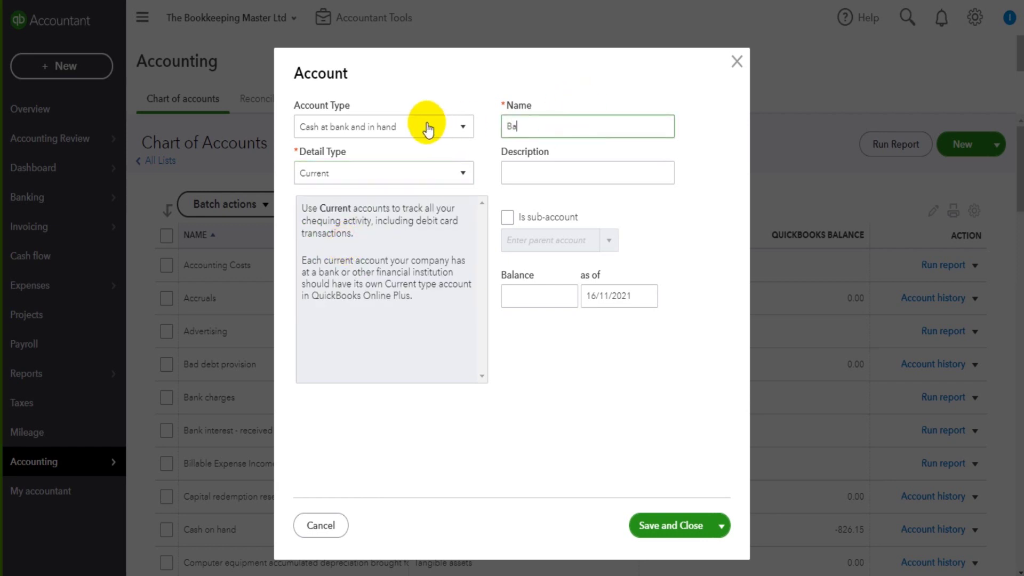
{"action": "type", "text": "rclay's Business Account"}
{"action": "left_click", "coordinate": [539, 165]}
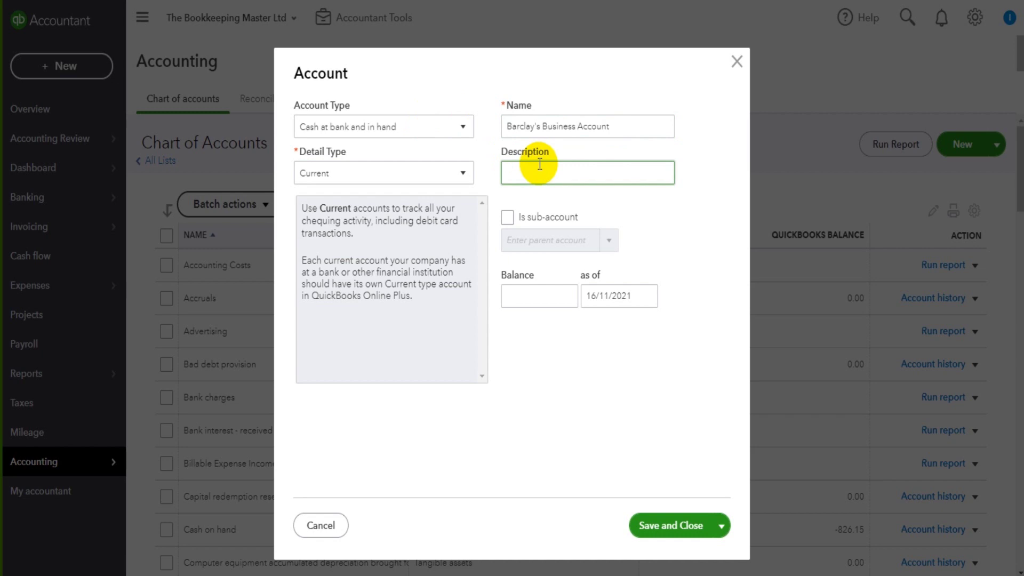
{"action": "type", "text": "123456794"}
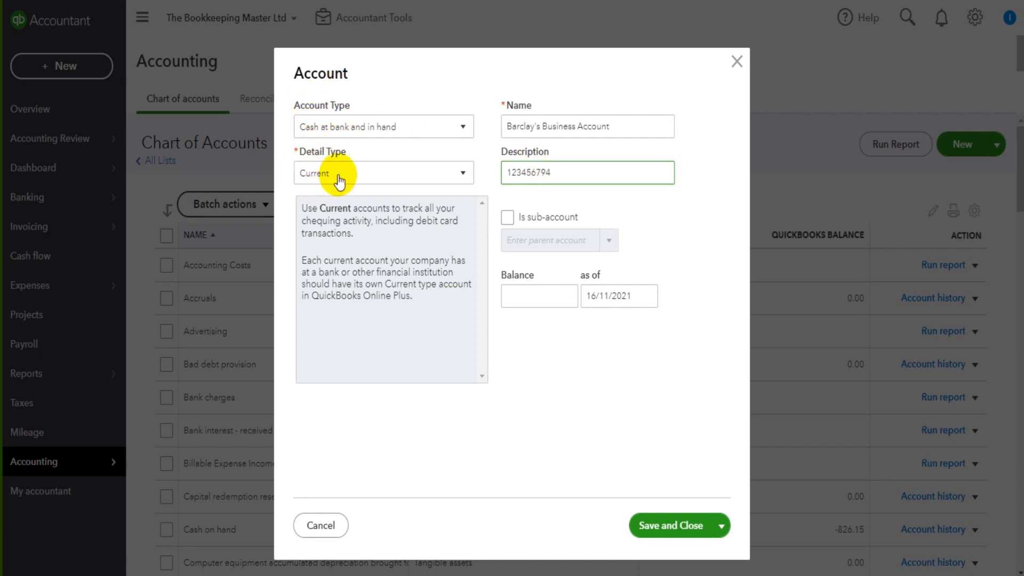
Step: Save Barclay's Business Account and check its Cash at bank and in hand row, balance 0.00
{"action": "left_click", "coordinate": [673, 526]}
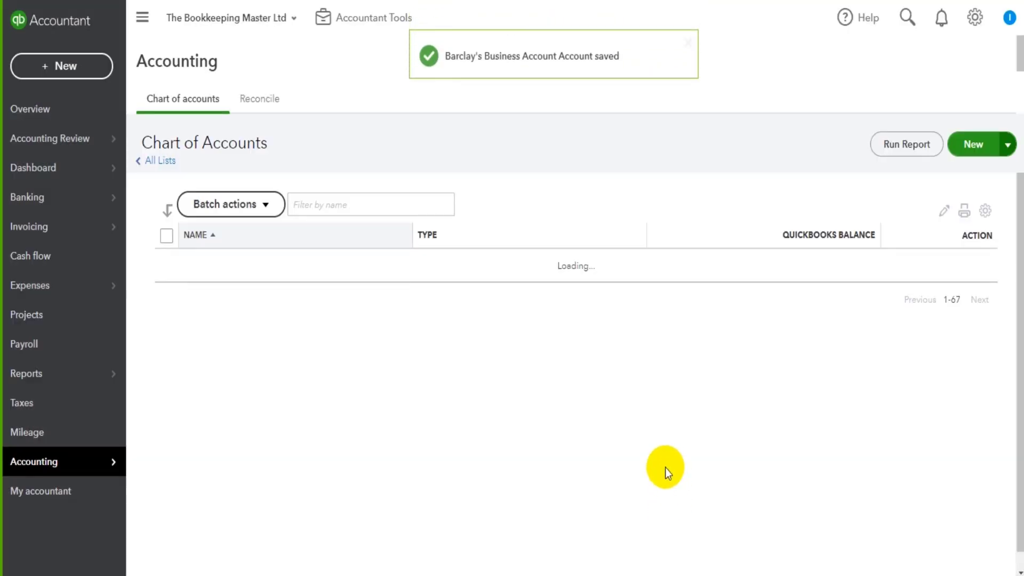
{"action": "scroll", "coordinate": [268, 392], "scroll_direction": "down", "scroll_amount": 1}
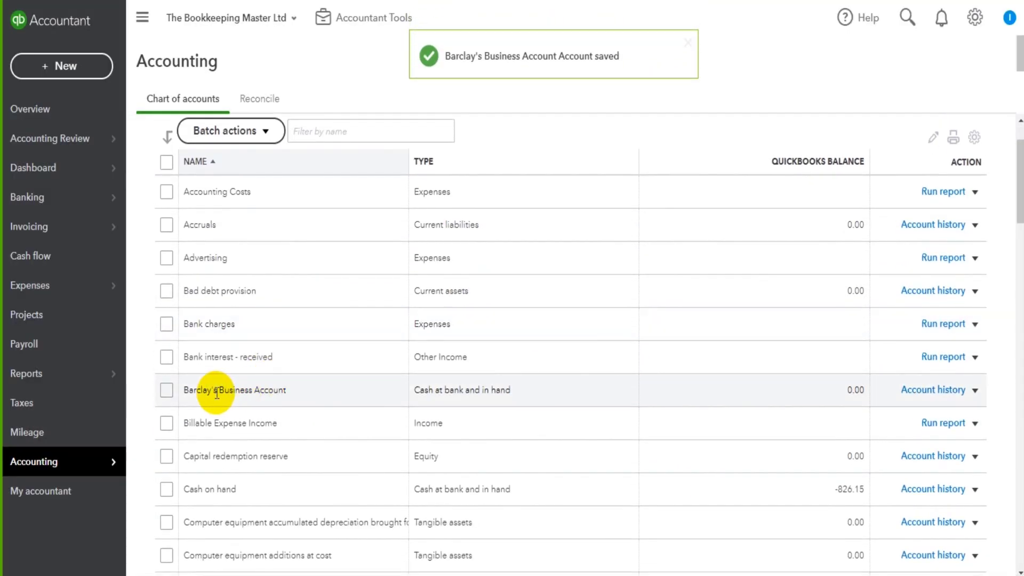
{"action": "left_click_drag", "start_coordinate": [182, 391], "coordinate": [525, 392]}
{"action": "left_click_drag", "start_coordinate": [463, 390], "coordinate": [425, 390]}
{"action": "left_click", "coordinate": [493, 391]}
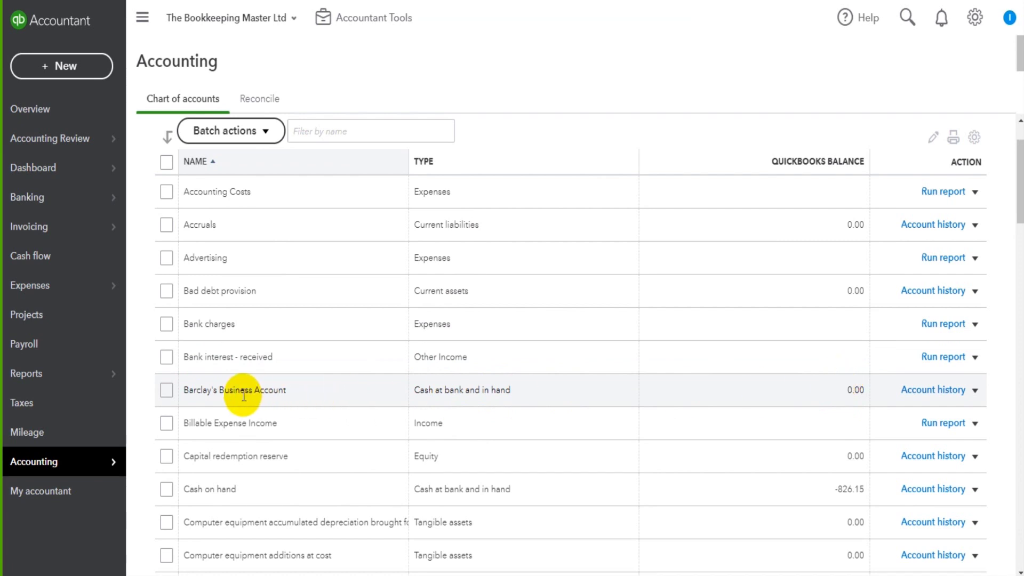
{"action": "left_click_drag", "start_coordinate": [192, 393], "coordinate": [538, 393]}
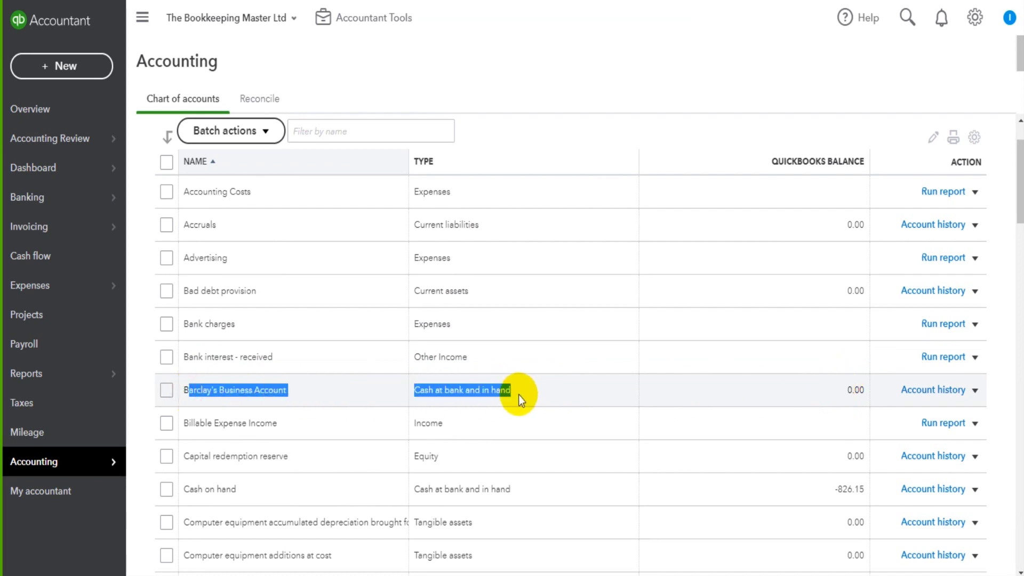
{"action": "left_click", "coordinate": [500, 391]}
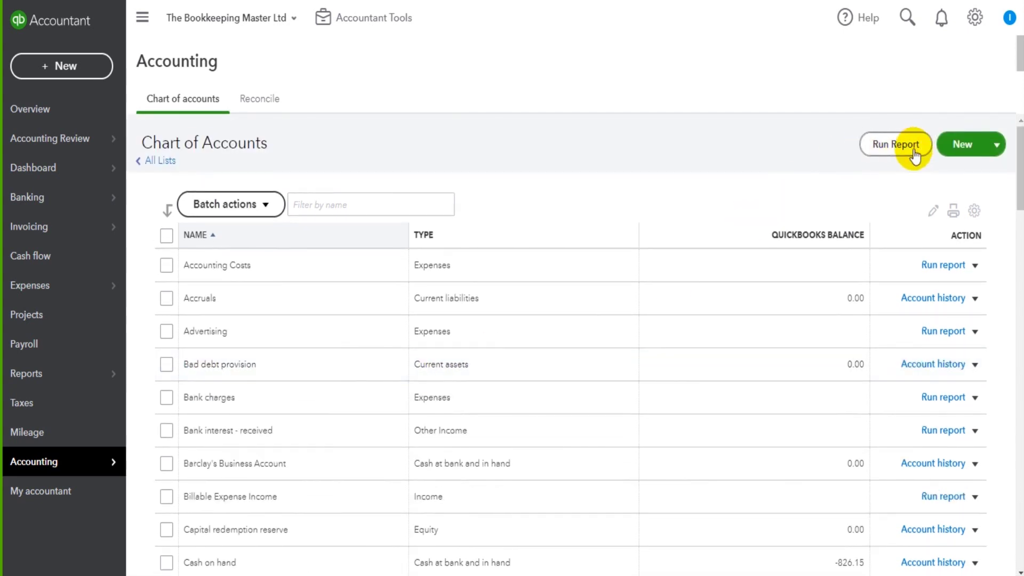
Step: Create and save NatWest Savings Account with the Savings detail type and its account number as the description
{"action": "left_click", "coordinate": [951, 142]}
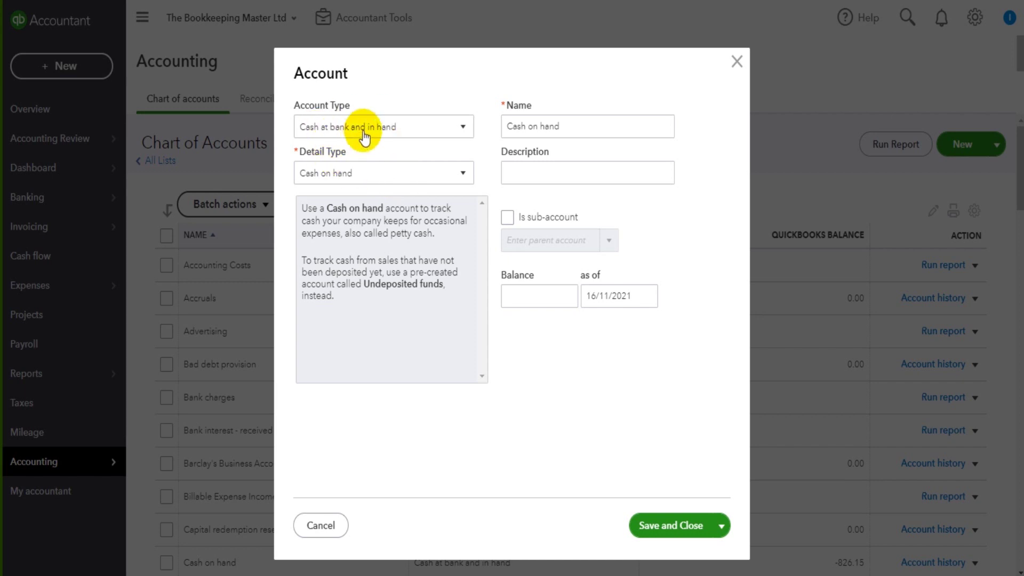
{"action": "left_click", "coordinate": [360, 170]}
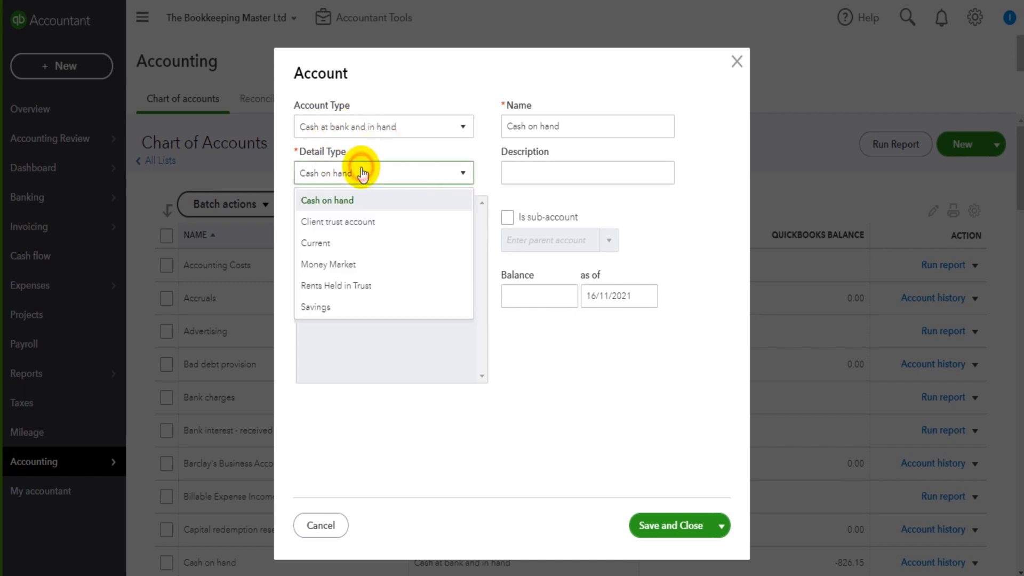
{"action": "left_click", "coordinate": [338, 309]}
{"action": "double_click", "coordinate": [580, 127]}
{"action": "type", "text": "N"}
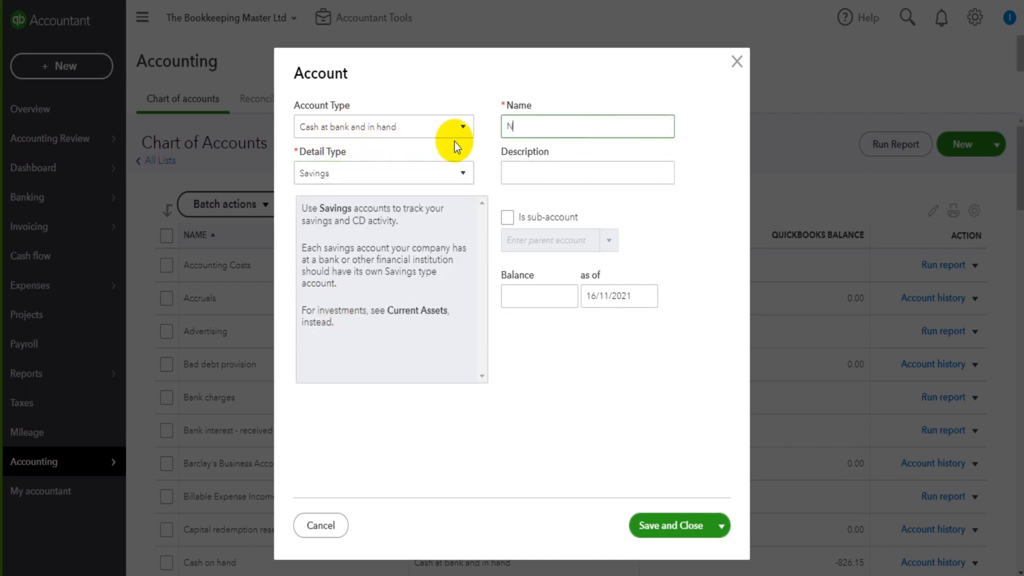
{"action": "type", "text": "atWest Savings Account"}
{"action": "key", "text": "Tab"}
{"action": "type", "text": "123456787"}
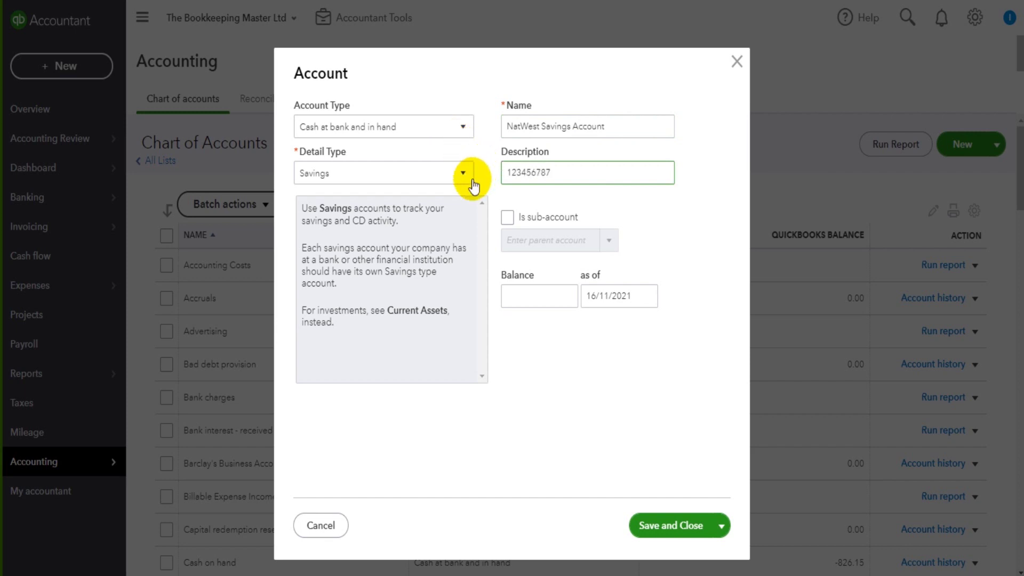
{"action": "left_click", "coordinate": [655, 523]}
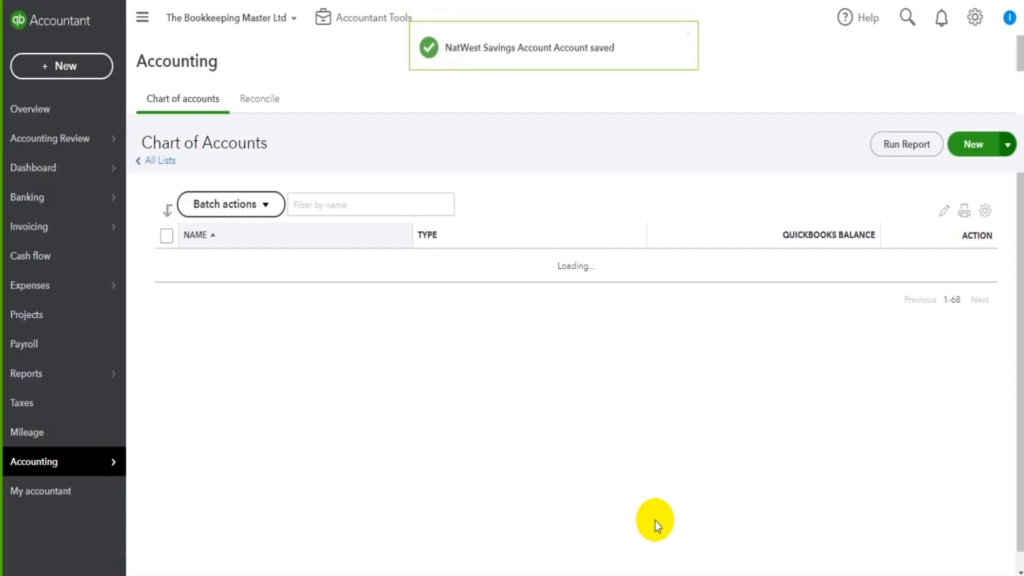
{"action": "scroll", "coordinate": [539, 292], "scroll_direction": "down", "scroll_amount": 10}
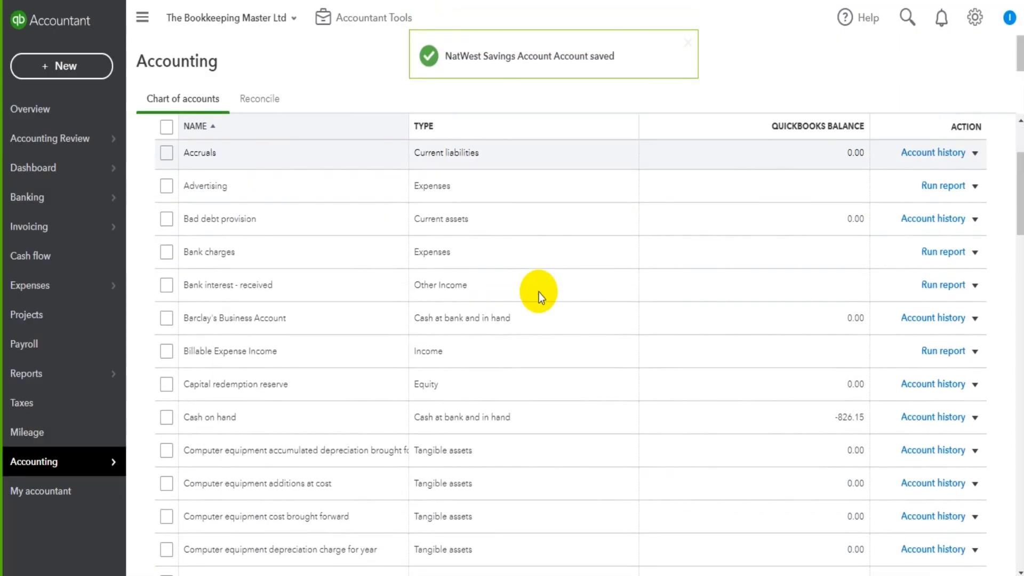
{"action": "scroll", "coordinate": [538, 292], "scroll_direction": "down", "scroll_amount": 12}
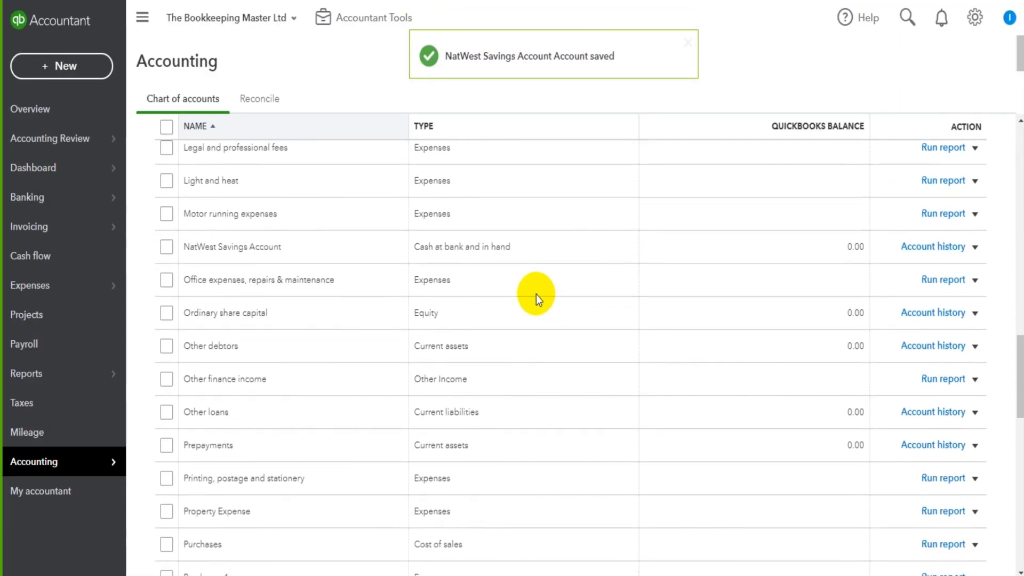
{"action": "scroll", "coordinate": [276, 340], "scroll_direction": "down", "scroll_amount": 3}
{"action": "scroll", "coordinate": [276, 340], "scroll_direction": "up", "scroll_amount": 3}
{"action": "left_click_drag", "start_coordinate": [197, 248], "coordinate": [676, 248]}
{"action": "left_click", "coordinate": [519, 249]}
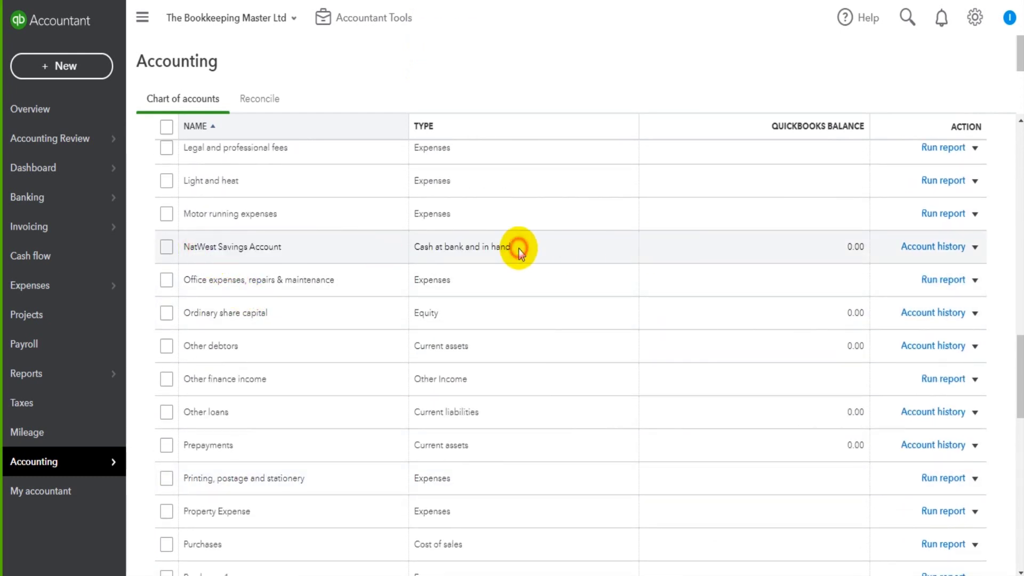
{"action": "scroll", "coordinate": [313, 284], "scroll_direction": "up", "scroll_amount": 12}
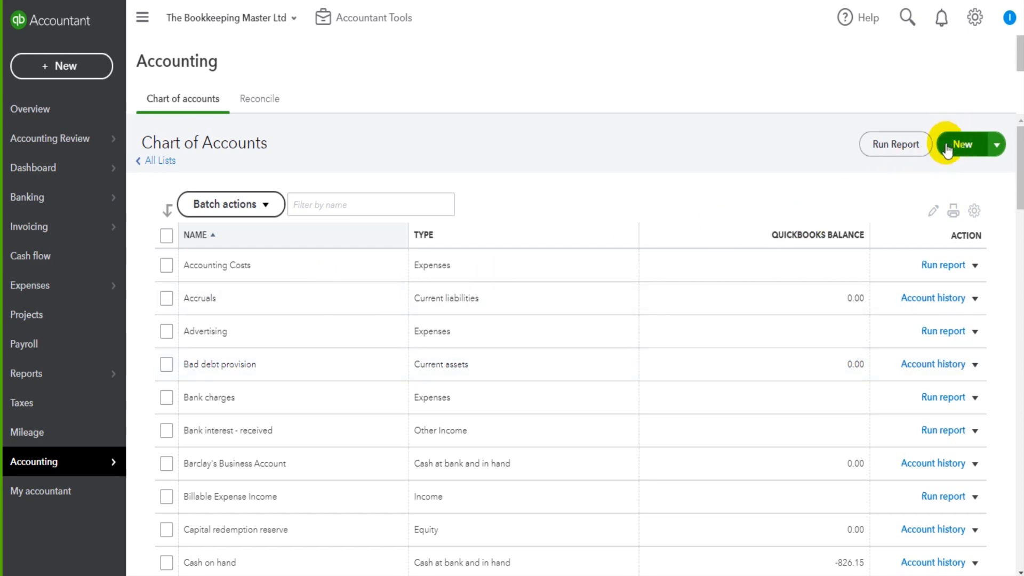
{"action": "scroll", "coordinate": [416, 393], "scroll_direction": "down", "scroll_amount": 5}
{"action": "scroll", "coordinate": [520, 394], "scroll_direction": "up", "scroll_amount": 5}
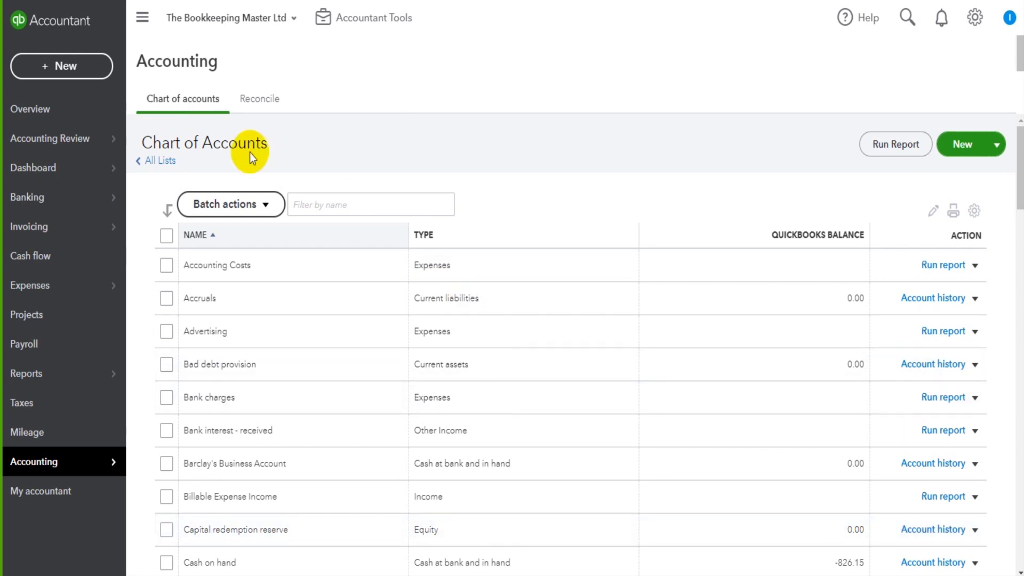
{"action": "mouse_move", "coordinate": [29, 203]}
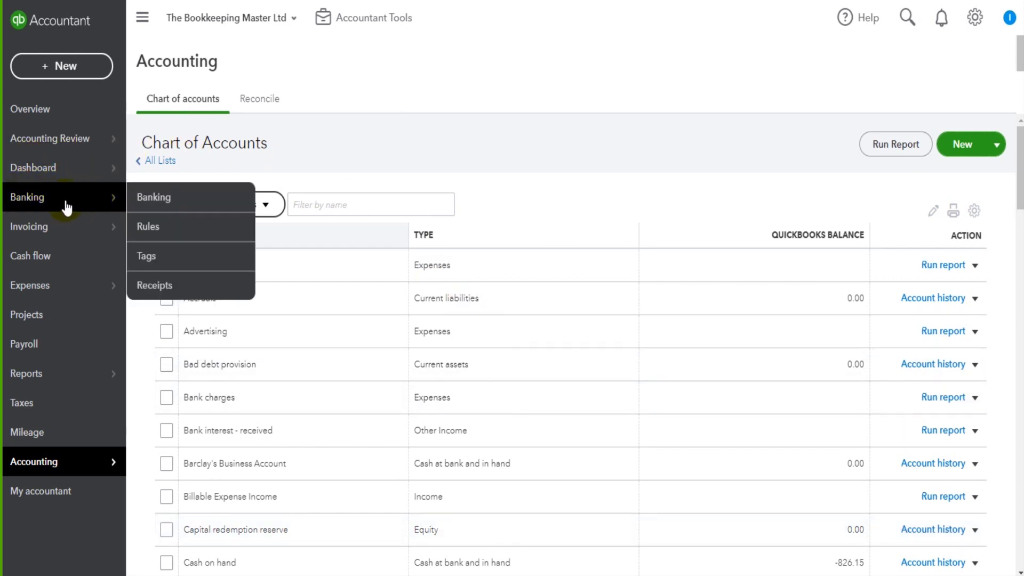
Step: From the Banking page, start connecting a bank account
{"action": "left_click", "coordinate": [55, 202]}
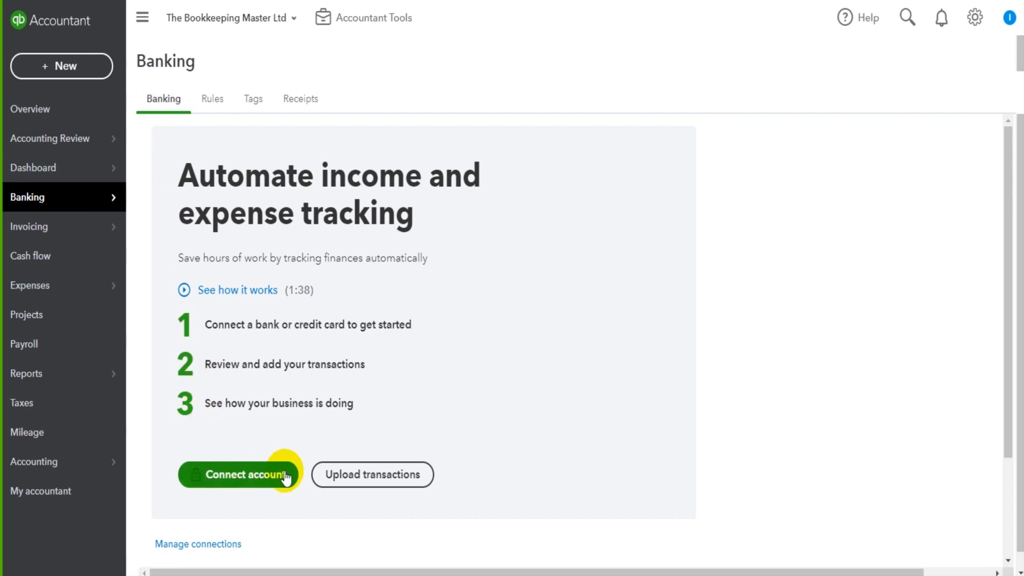
{"action": "left_click", "coordinate": [246, 474]}
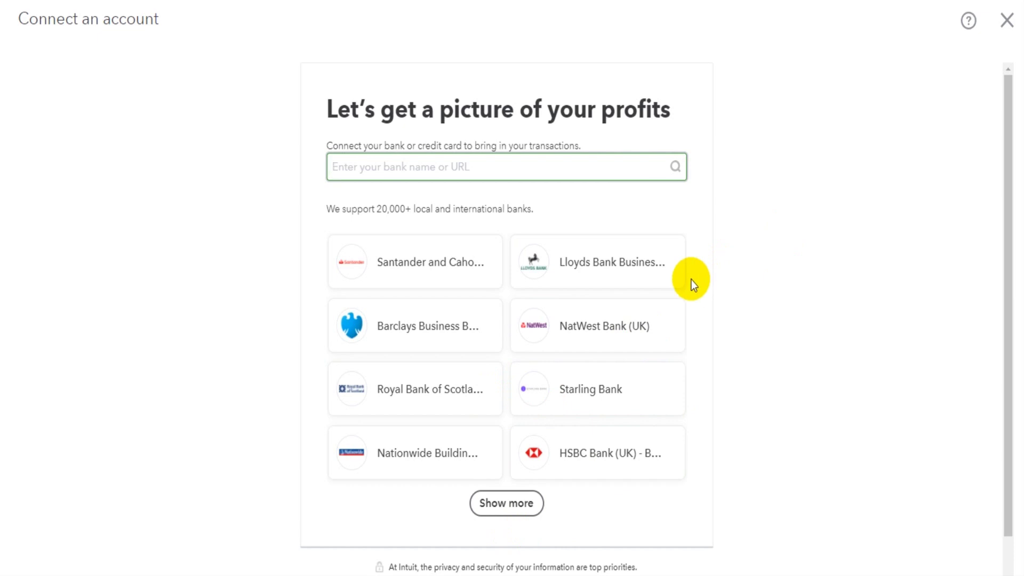
Step: Close the Connect an account window and return to the Banking page
{"action": "left_click", "coordinate": [1006, 20]}
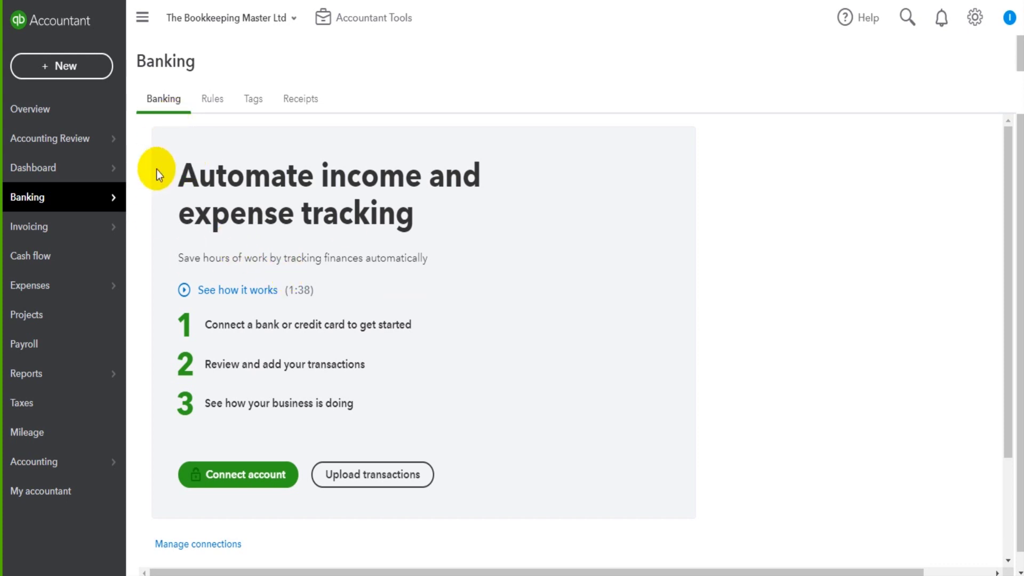
{"action": "left_click", "coordinate": [74, 465]}
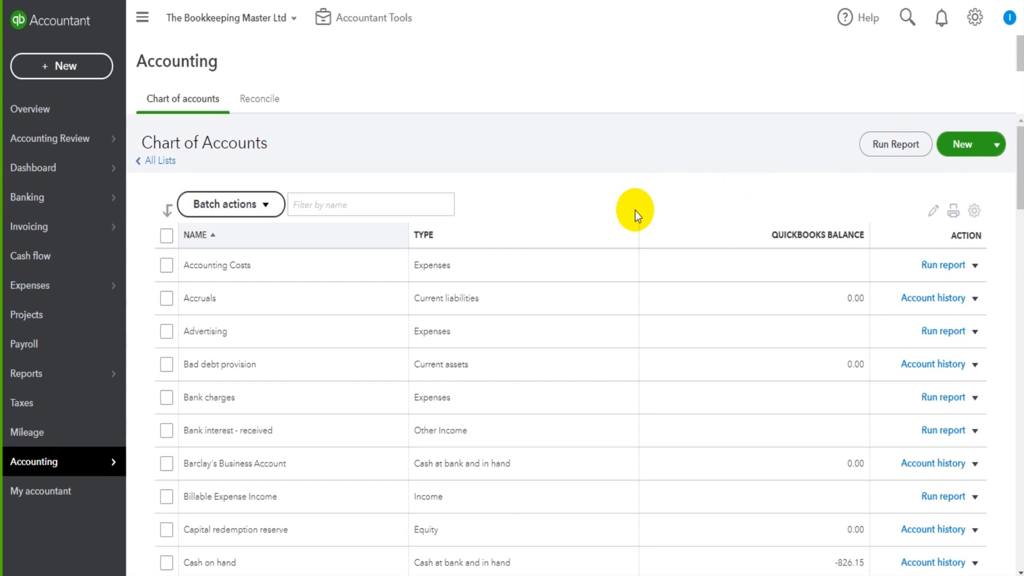
{"action": "left_click", "coordinate": [82, 201]}
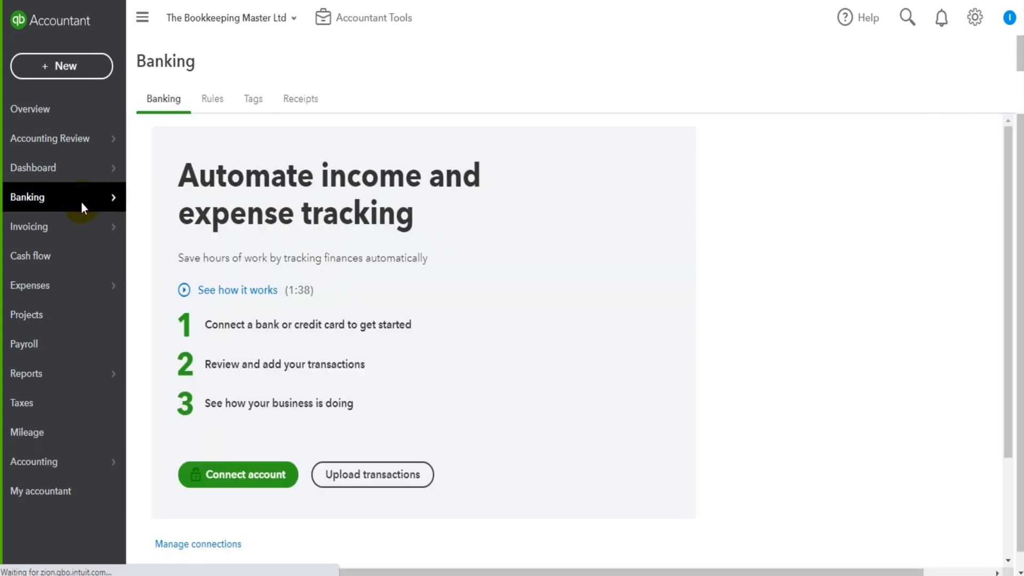
{"action": "mouse_move", "coordinate": [63, 216]}
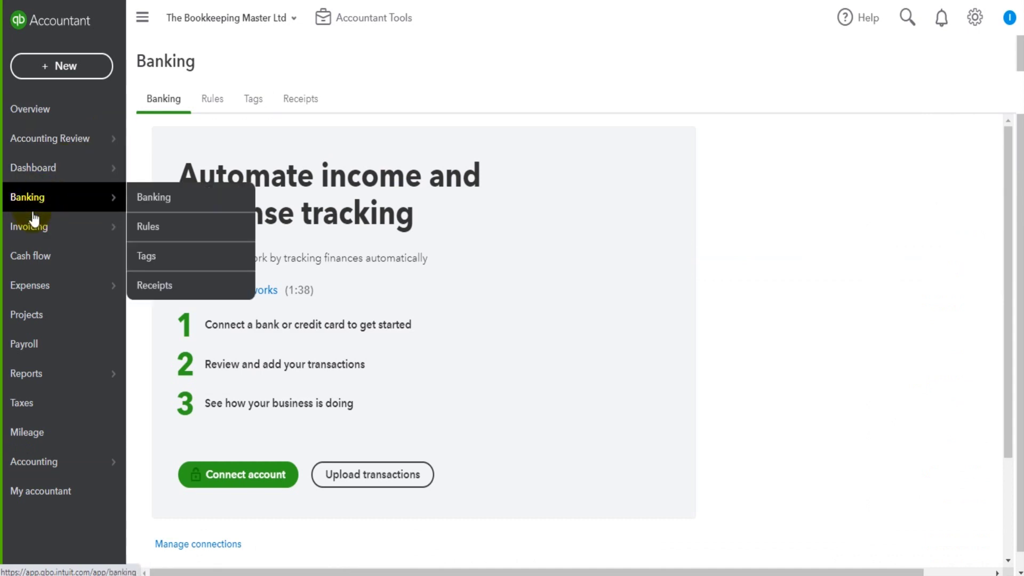